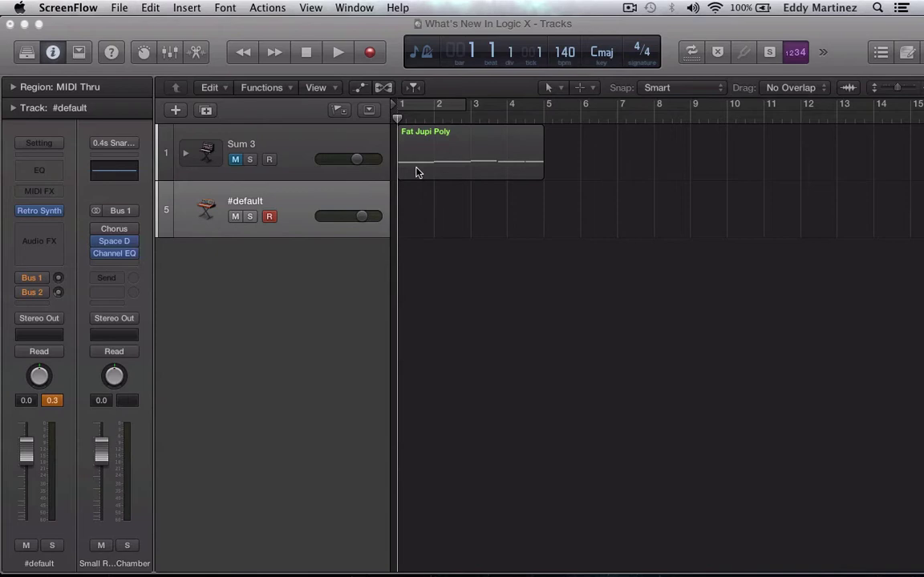
Step: Open Retro Synth on the #default track and cycle the oscillator through Sync, Table, FM, Analog, ending on Sync
{"action": "left_click", "coordinate": [39, 210]}
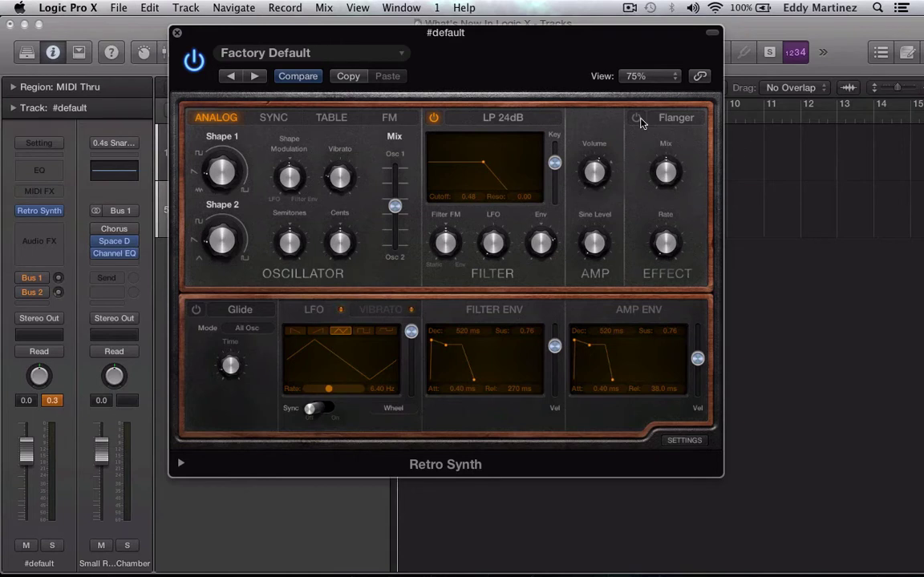
{"action": "mouse_move", "coordinate": [276, 199]}
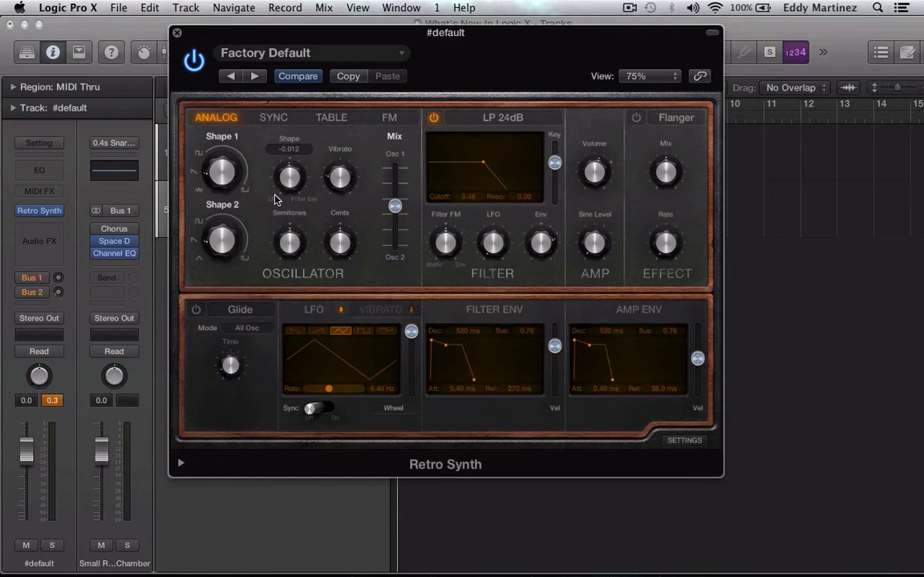
{"action": "left_click", "coordinate": [273, 118]}
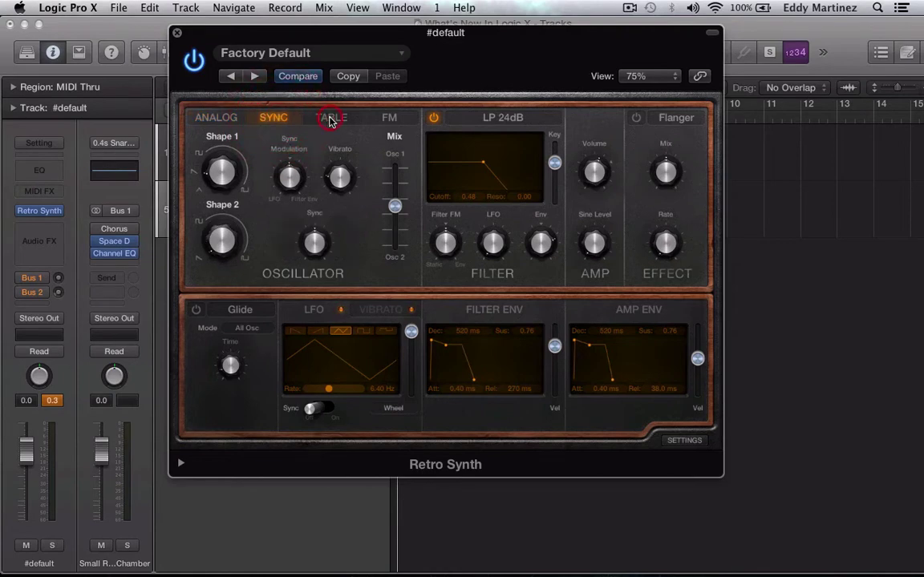
{"action": "left_click", "coordinate": [330, 121]}
{"action": "left_click", "coordinate": [388, 118]}
{"action": "left_click", "coordinate": [221, 118]}
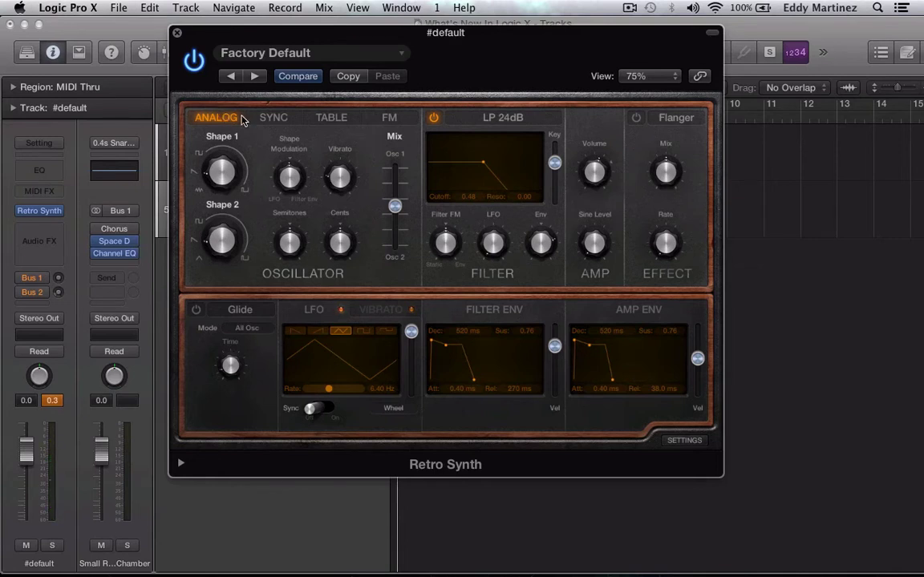
{"action": "left_click", "coordinate": [283, 120]}
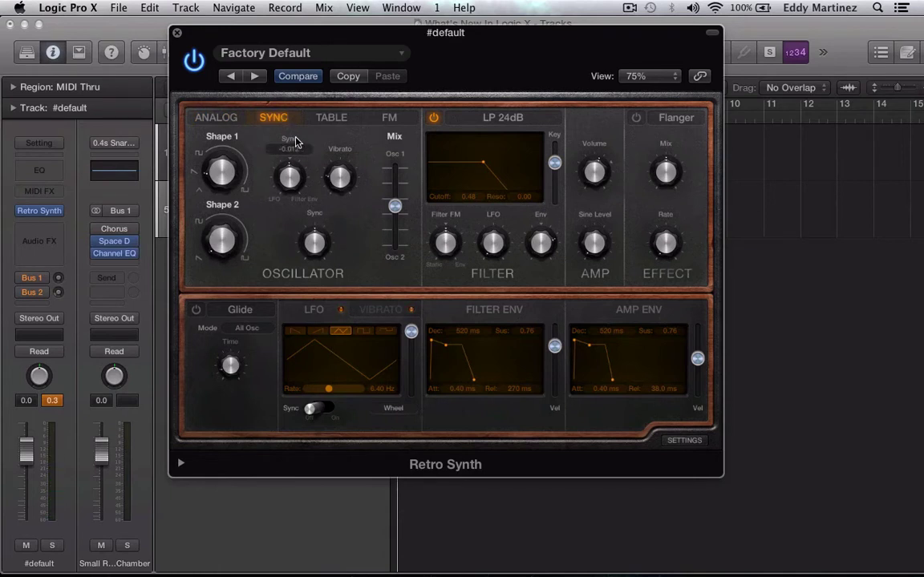
{"action": "mouse_move", "coordinate": [287, 183]}
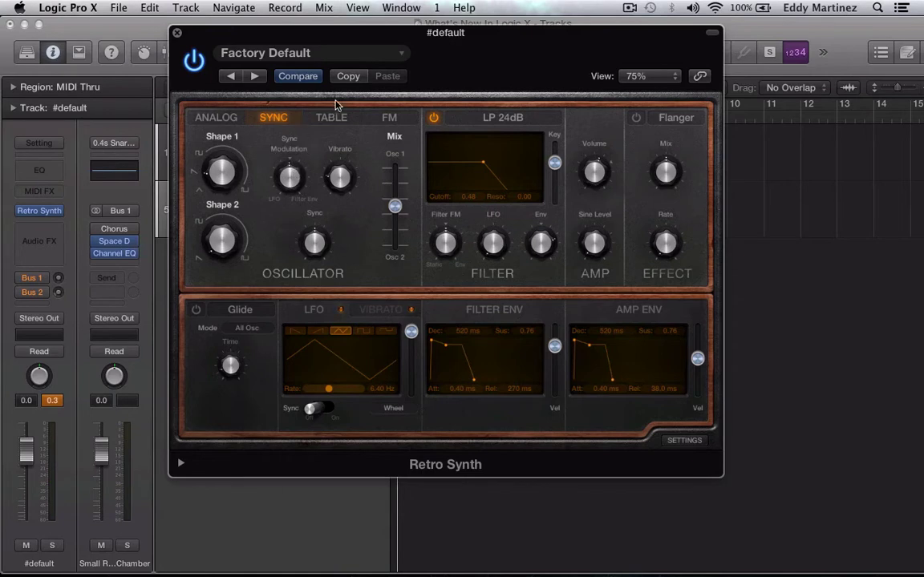
Step: Move the oscillator from Sync through Table mode and on to FM mode
{"action": "left_click", "coordinate": [337, 120]}
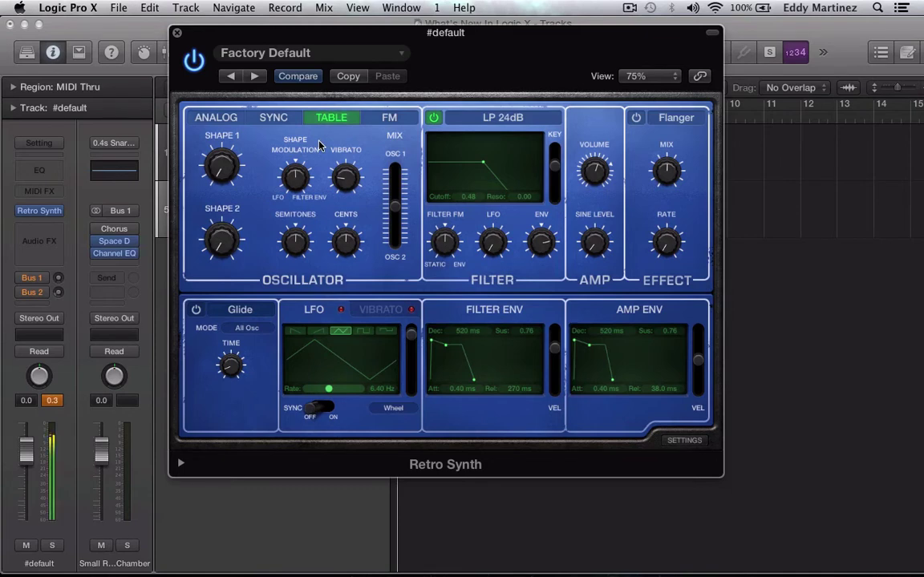
{"action": "left_click", "coordinate": [386, 118]}
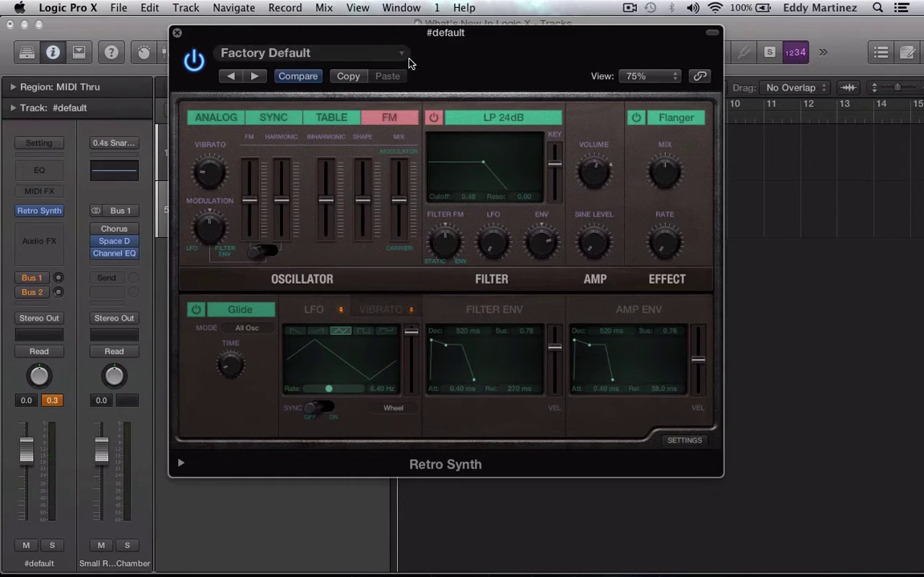
Step: Load the Synth Leads preset Antimatter Synth to audition it
{"action": "left_click", "coordinate": [355, 53]}
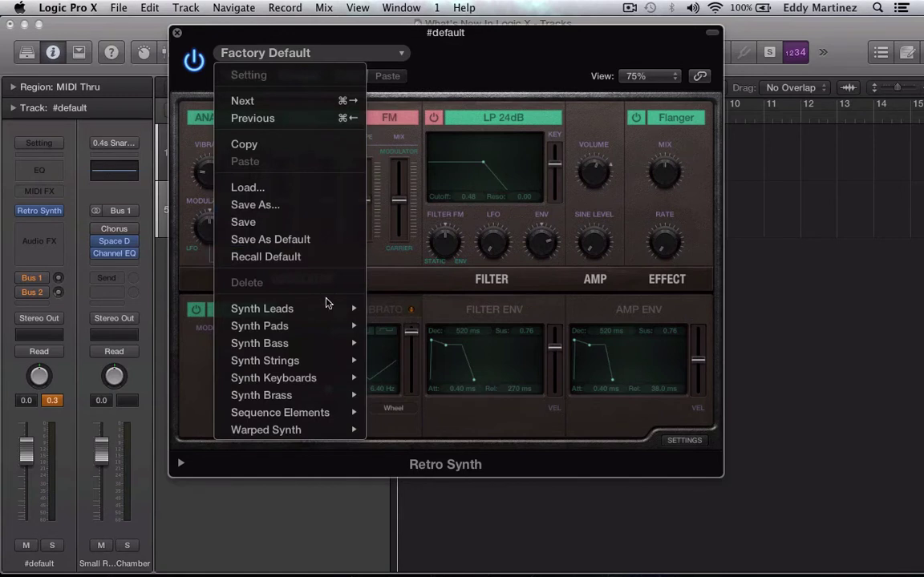
{"action": "mouse_move", "coordinate": [329, 308]}
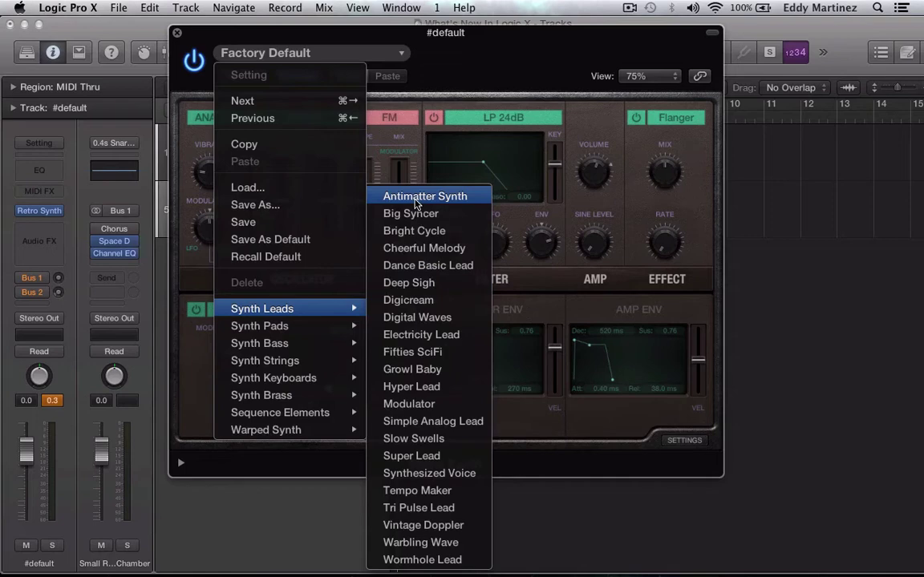
{"action": "left_click", "coordinate": [416, 203]}
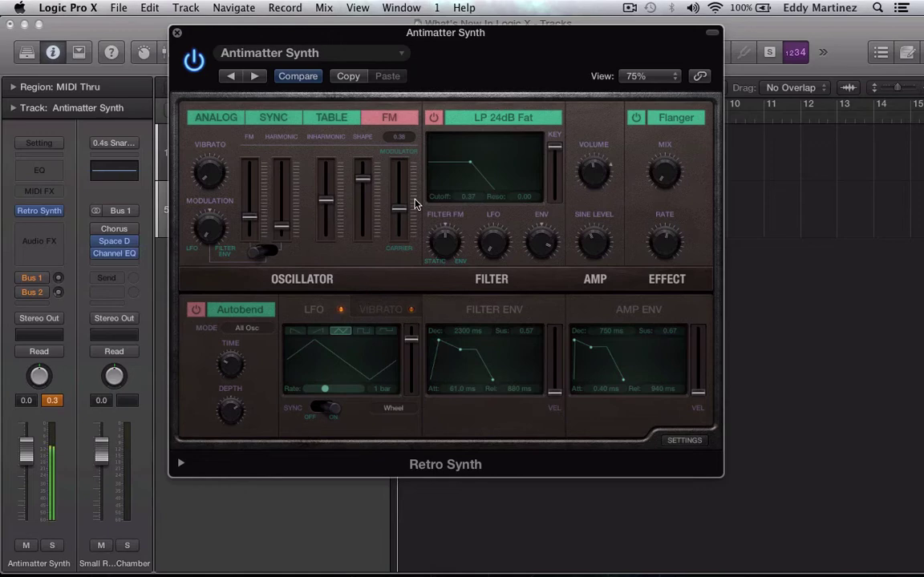
Step: Load the Synth Pads preset Access Codes
{"action": "left_click", "coordinate": [401, 53]}
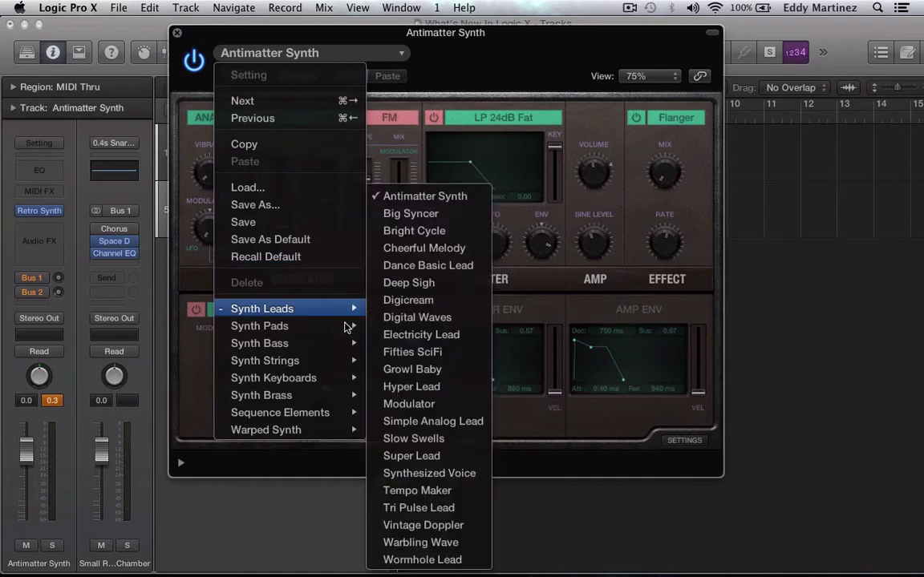
{"action": "mouse_move", "coordinate": [353, 324]}
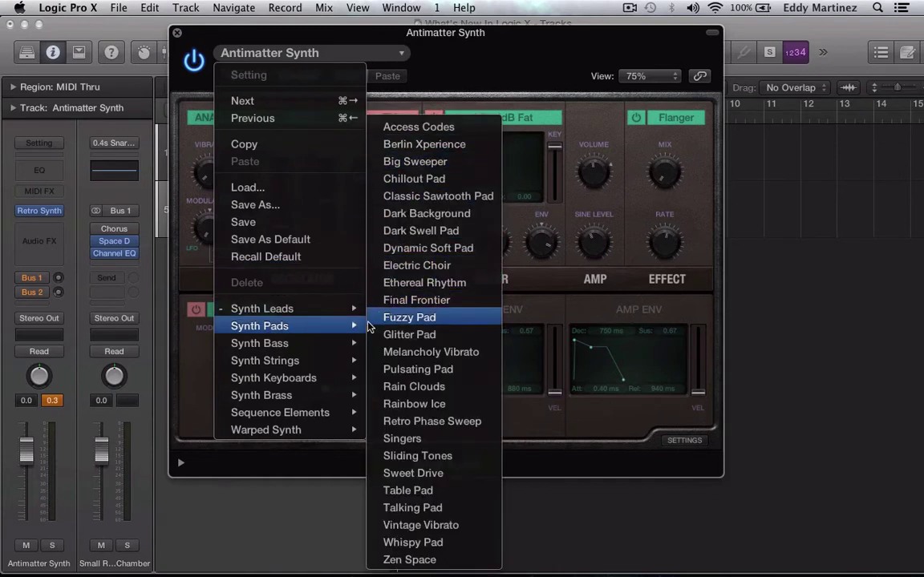
{"action": "left_click", "coordinate": [448, 128]}
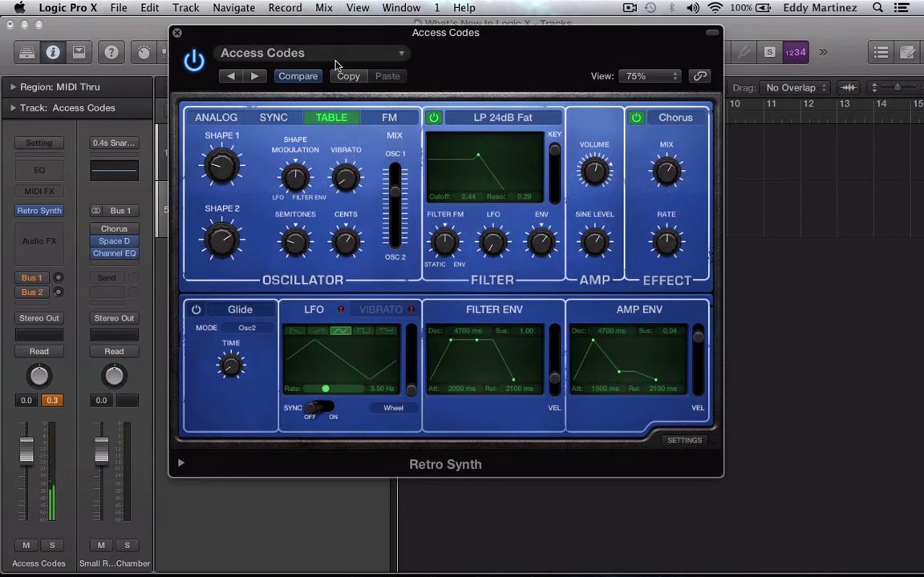
Step: Load the Synth Bass preset Analog Funk to audition it
{"action": "left_click", "coordinate": [384, 52]}
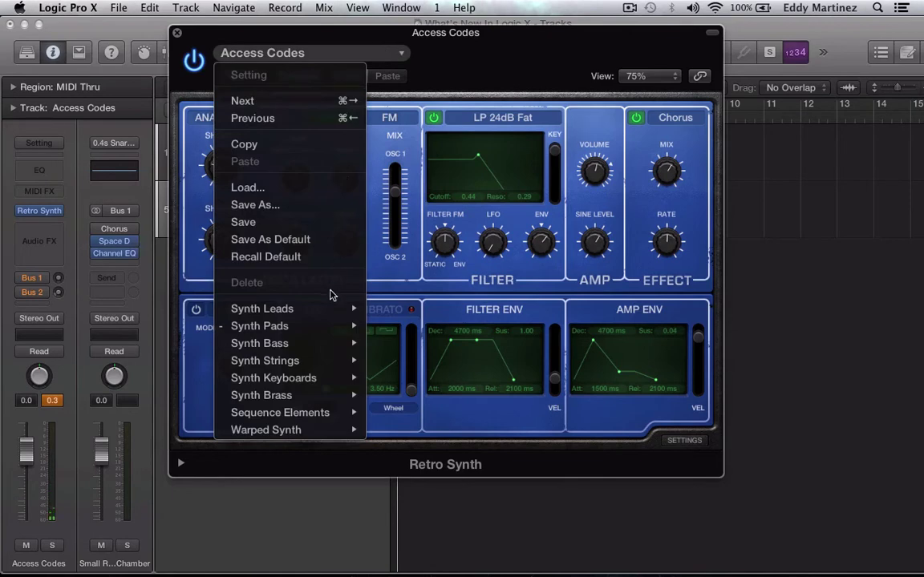
{"action": "mouse_move", "coordinate": [339, 349]}
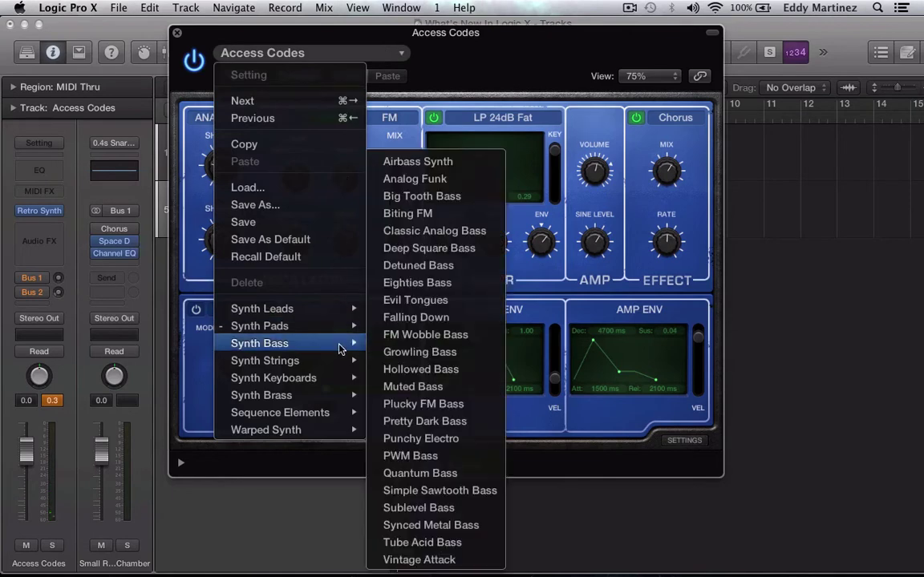
{"action": "left_click", "coordinate": [416, 180]}
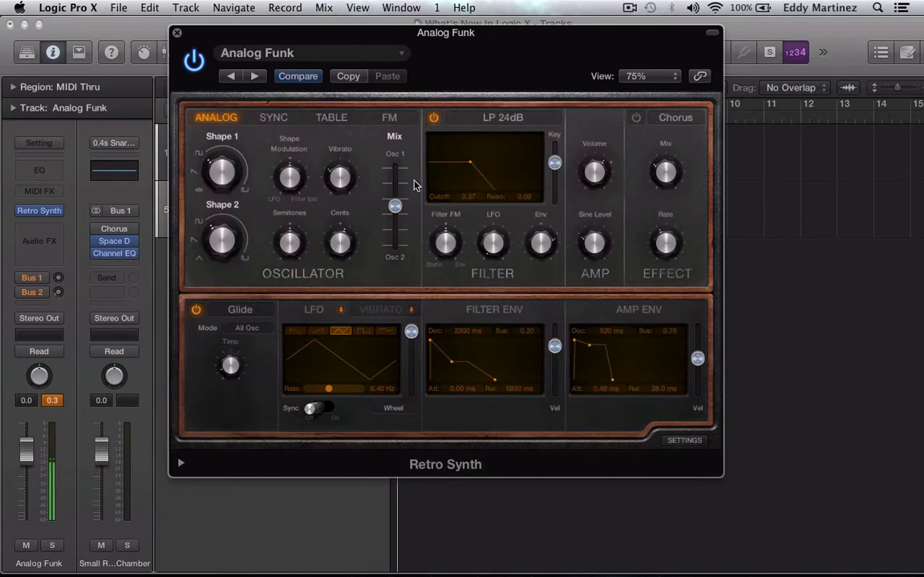
Step: Load the Synth Strings preset Retro Strings
{"action": "left_click", "coordinate": [400, 53]}
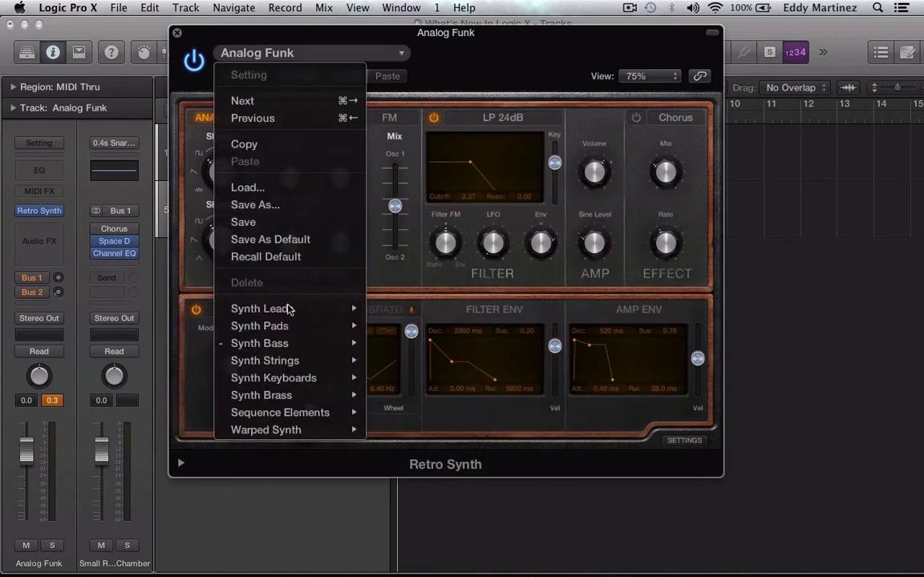
{"action": "mouse_move", "coordinate": [294, 362]}
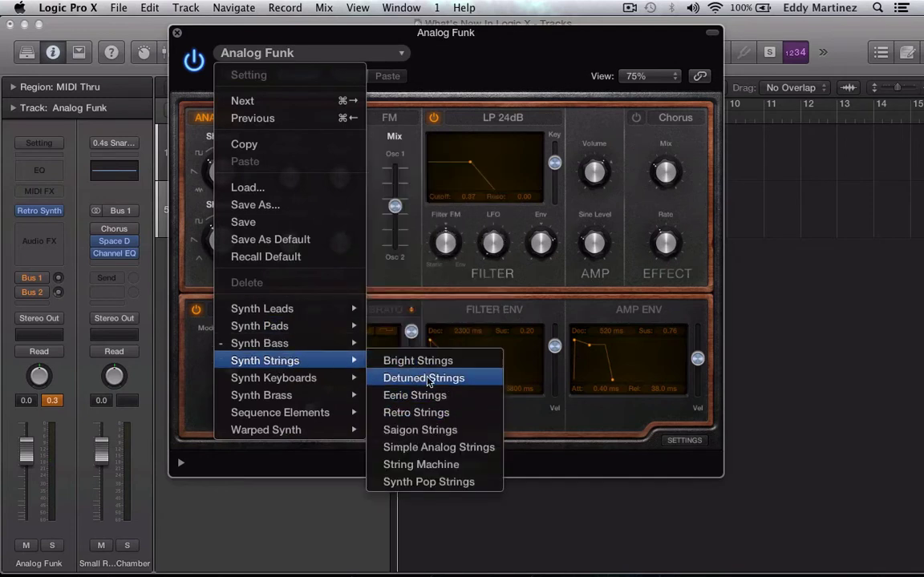
{"action": "left_click", "coordinate": [427, 420]}
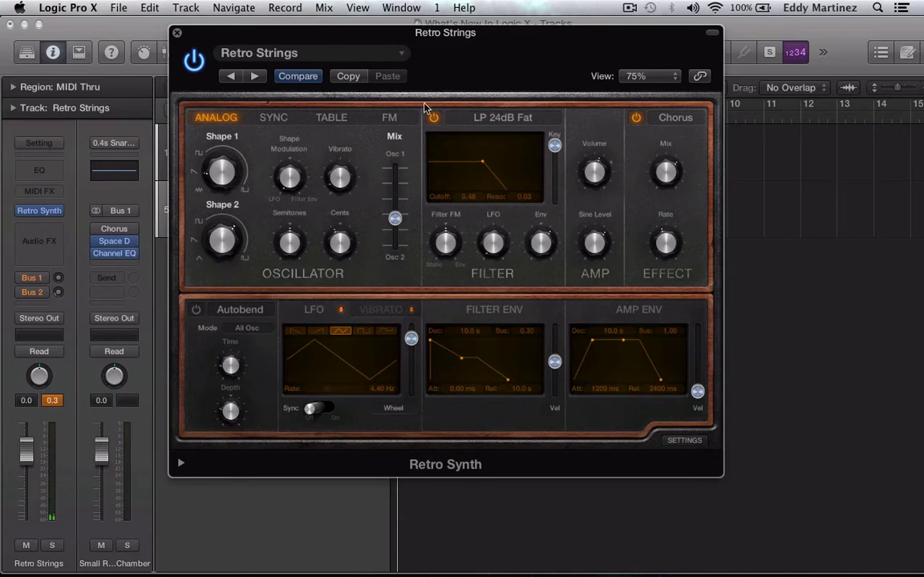
Step: Audition the Plectrum Keys and Mellow Brass presets, then step to the next preset
{"action": "left_click", "coordinate": [389, 55]}
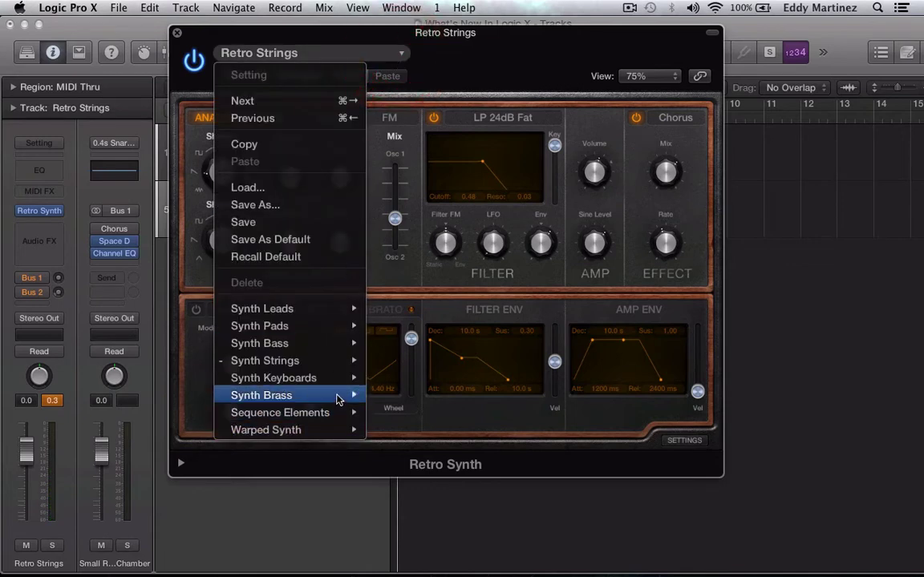
{"action": "mouse_move", "coordinate": [334, 382]}
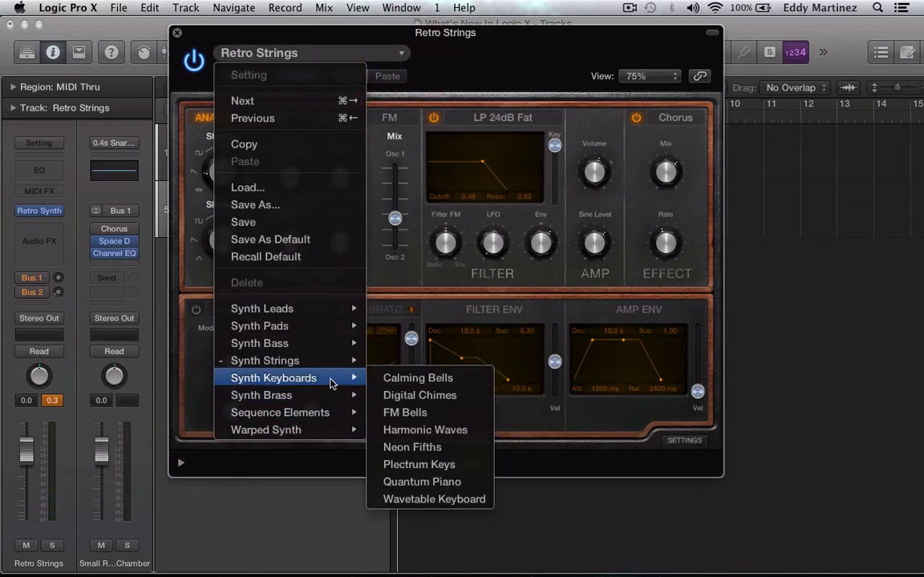
{"action": "left_click", "coordinate": [451, 471]}
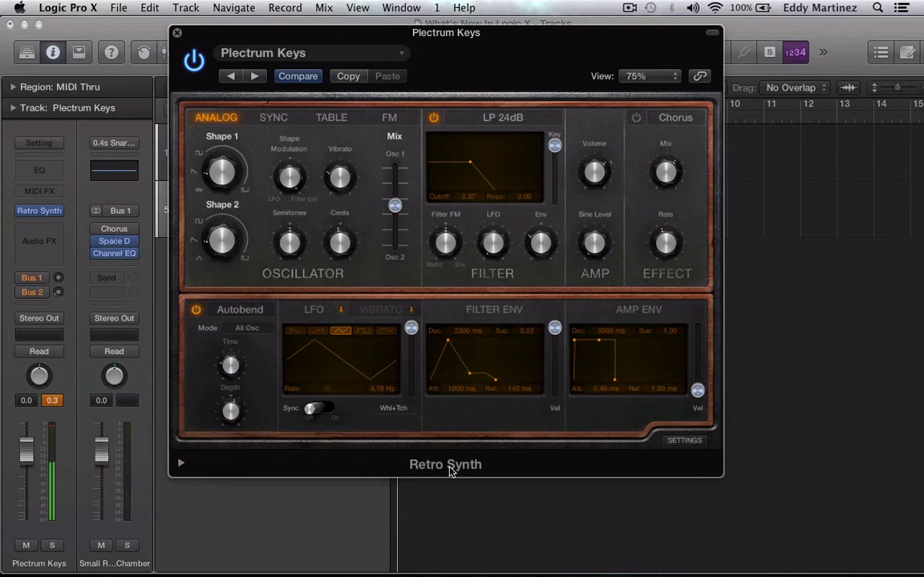
{"action": "left_click", "coordinate": [395, 53]}
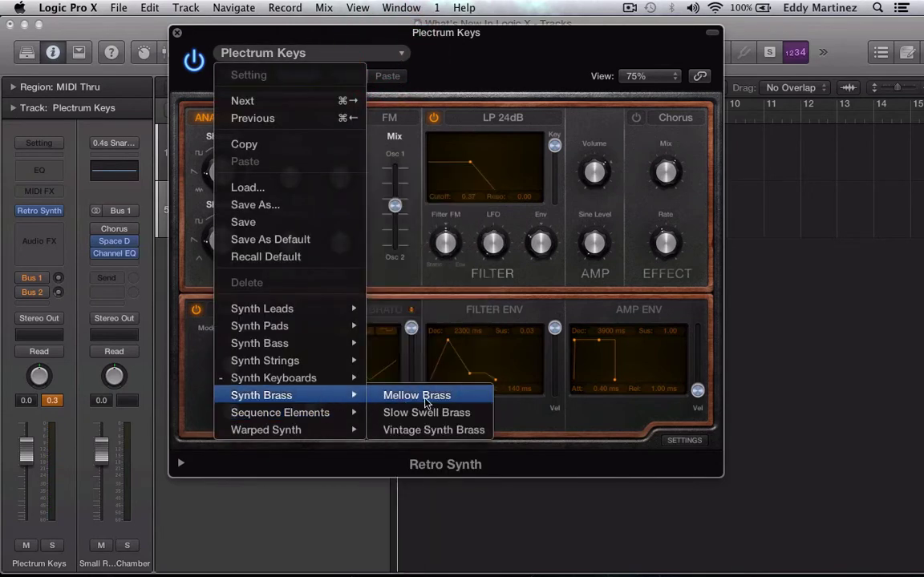
{"action": "left_click", "coordinate": [444, 397]}
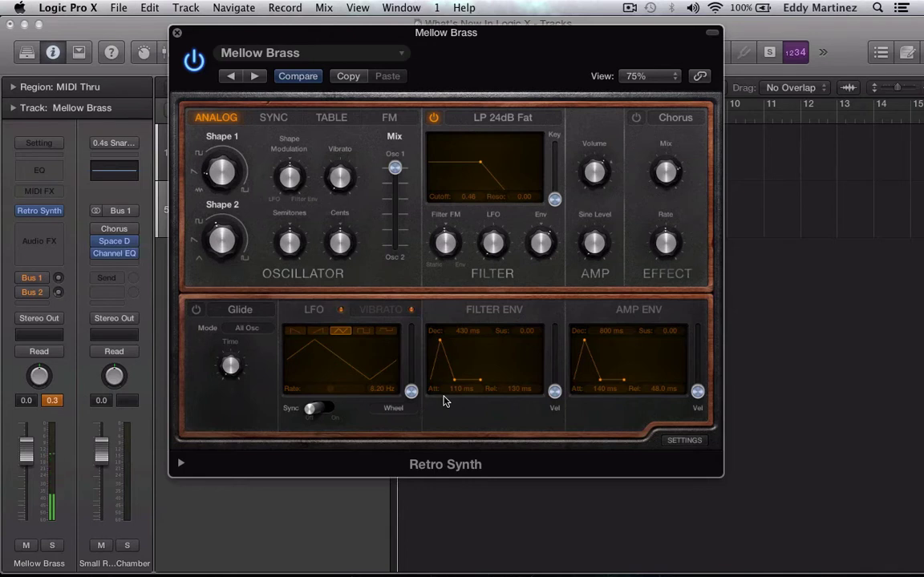
{"action": "left_click", "coordinate": [258, 75]}
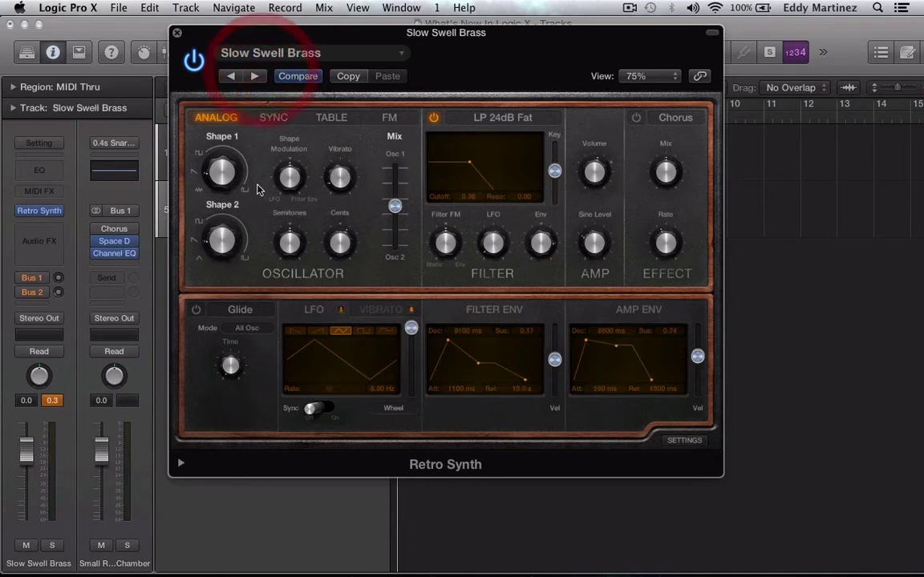
Step: Load the Gamer preset, then the Warped Synth preset Bounce Around
{"action": "left_click", "coordinate": [353, 53]}
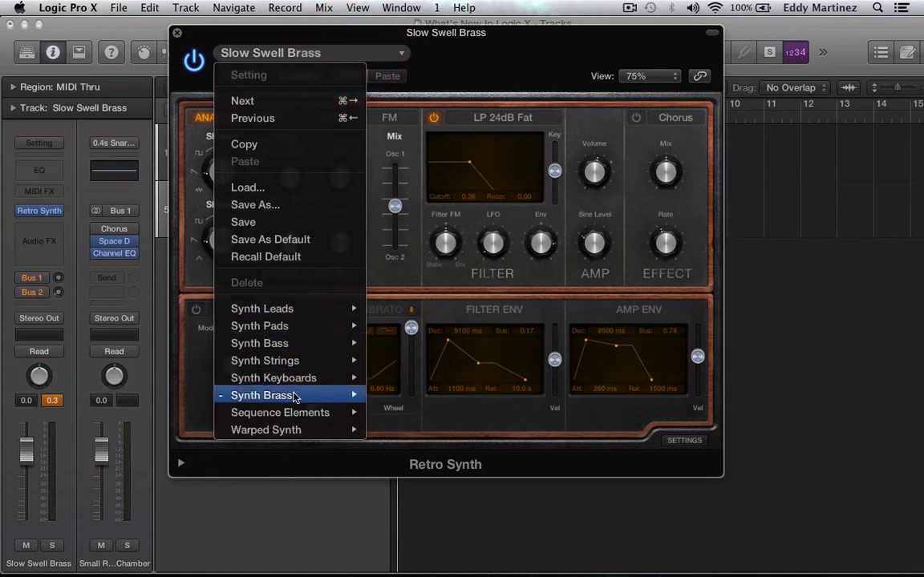
{"action": "mouse_move", "coordinate": [319, 412]}
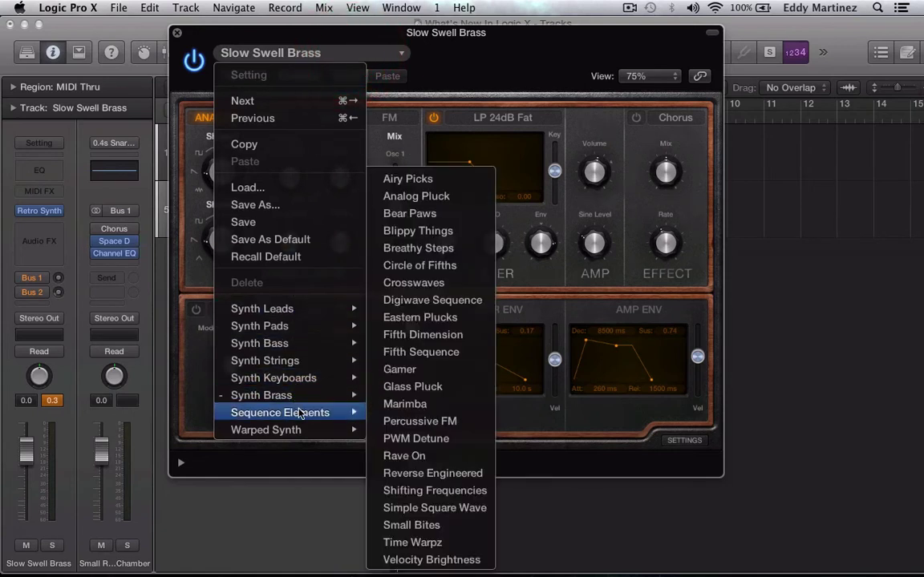
{"action": "left_click", "coordinate": [439, 370]}
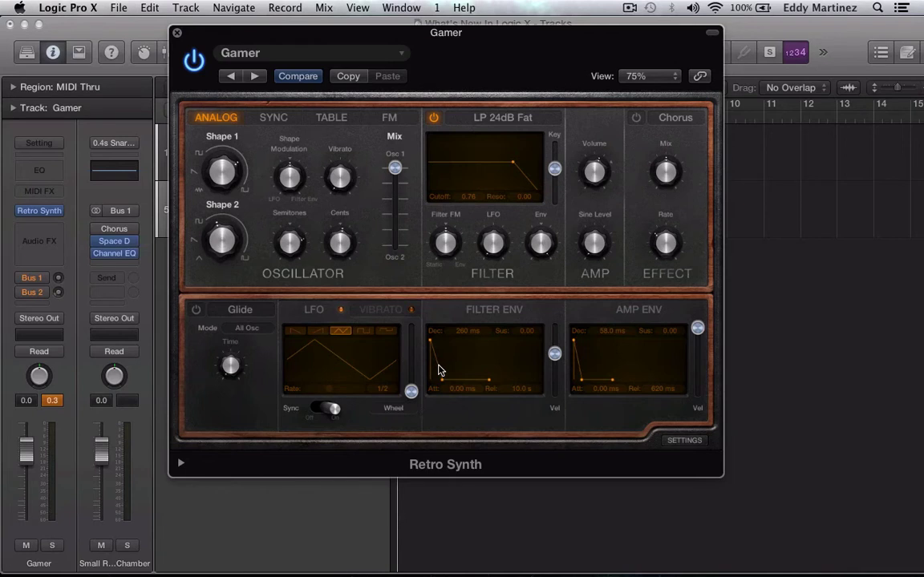
{"action": "left_click", "coordinate": [401, 54]}
{"action": "mouse_move", "coordinate": [324, 430]}
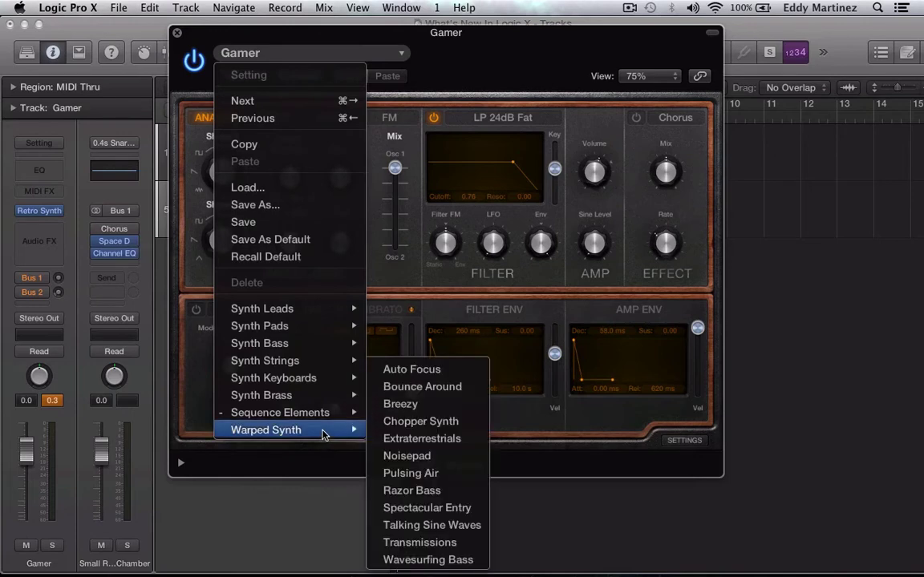
{"action": "left_click", "coordinate": [435, 389]}
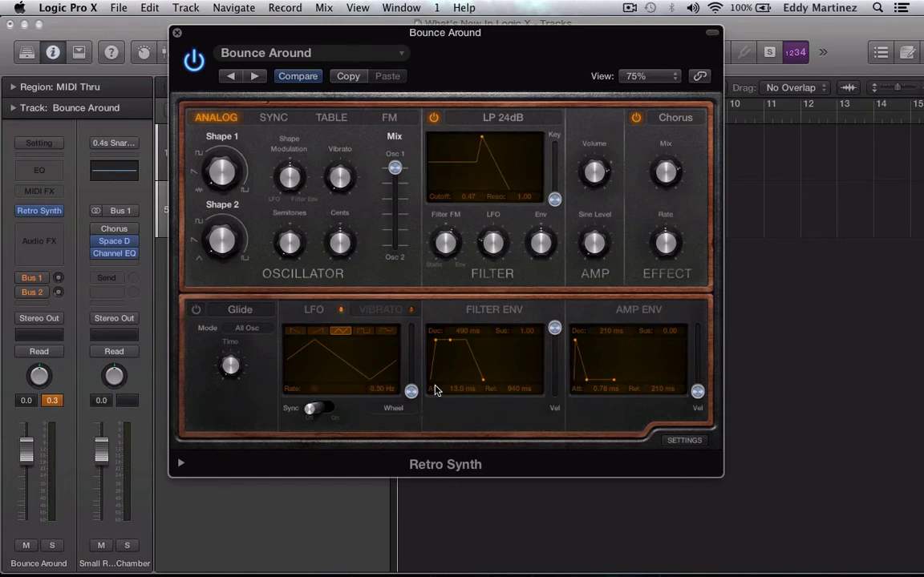
Step: Set the Bounce Around patch's oscillator to FM mode
{"action": "left_click", "coordinate": [391, 120]}
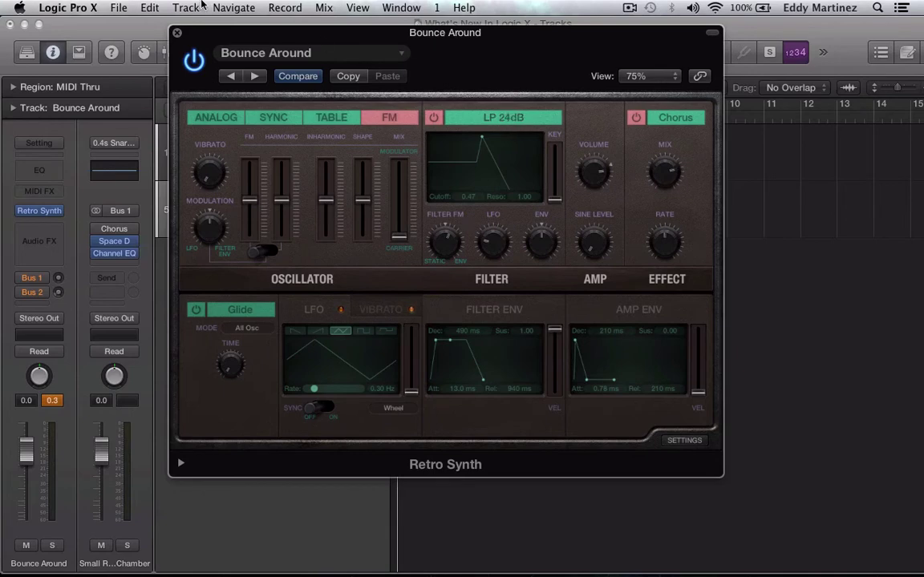
Step: Recall the Factory Default preset, set the oscillator to FM, and keep the LP 24dB filter
{"action": "left_click", "coordinate": [400, 54]}
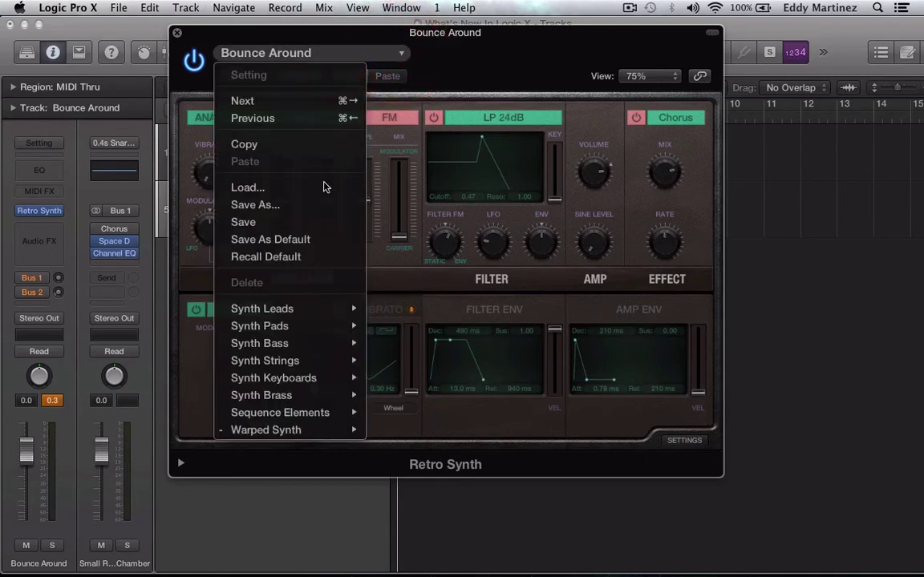
{"action": "left_click", "coordinate": [307, 256]}
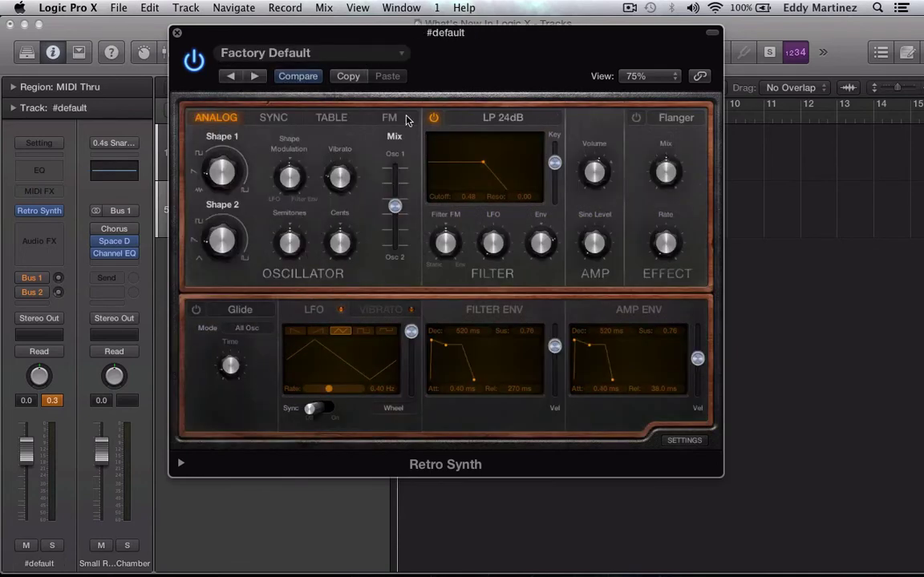
{"action": "left_click", "coordinate": [392, 118]}
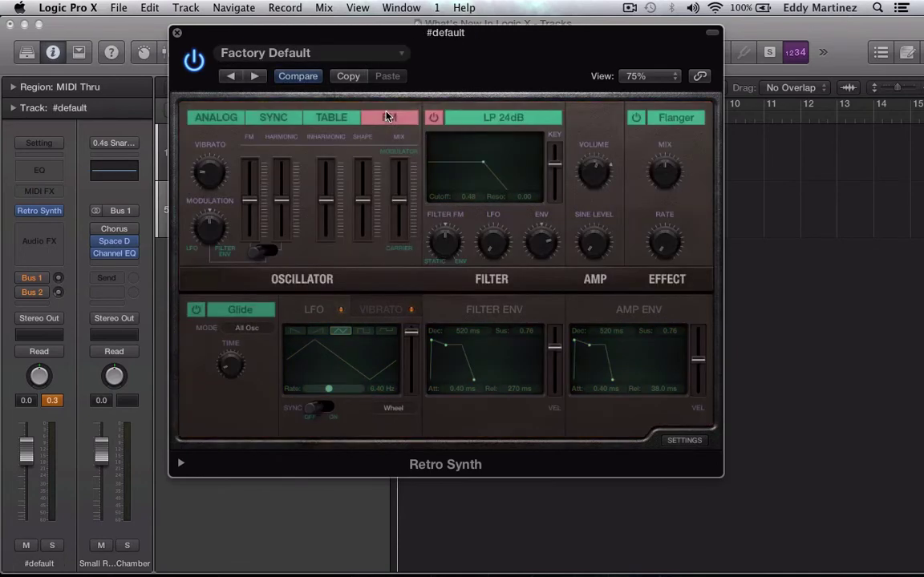
{"action": "left_click", "coordinate": [517, 118]}
{"action": "left_click", "coordinate": [520, 119]}
Step: Raise FM slightly, drop Inharmonic to minimum, max out Shape, and set the mix to about 0.76
{"action": "mouse_move", "coordinate": [247, 201]}
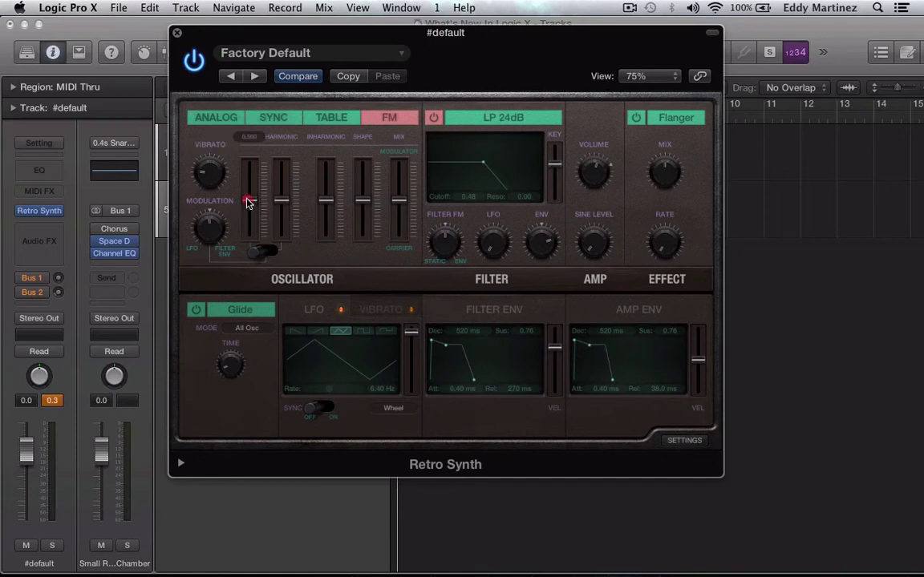
{"action": "left_click_drag", "start_coordinate": [247, 201], "coordinate": [280, 116]}
{"action": "mouse_move", "coordinate": [285, 204]}
{"action": "mouse_move", "coordinate": [328, 204]}
{"action": "left_click_drag", "start_coordinate": [329, 204], "coordinate": [330, 303]}
{"action": "left_click_drag", "start_coordinate": [368, 203], "coordinate": [371, 140]}
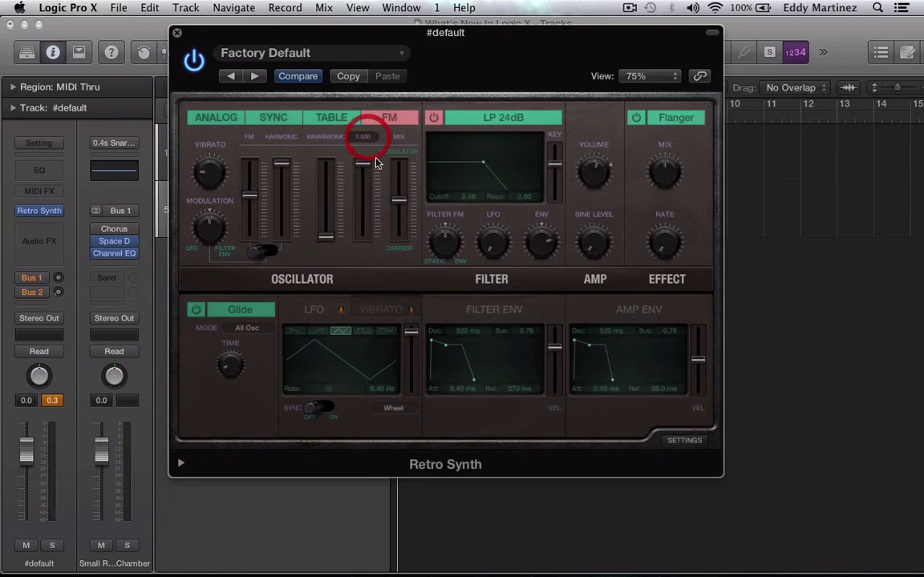
{"action": "left_click", "coordinate": [399, 202]}
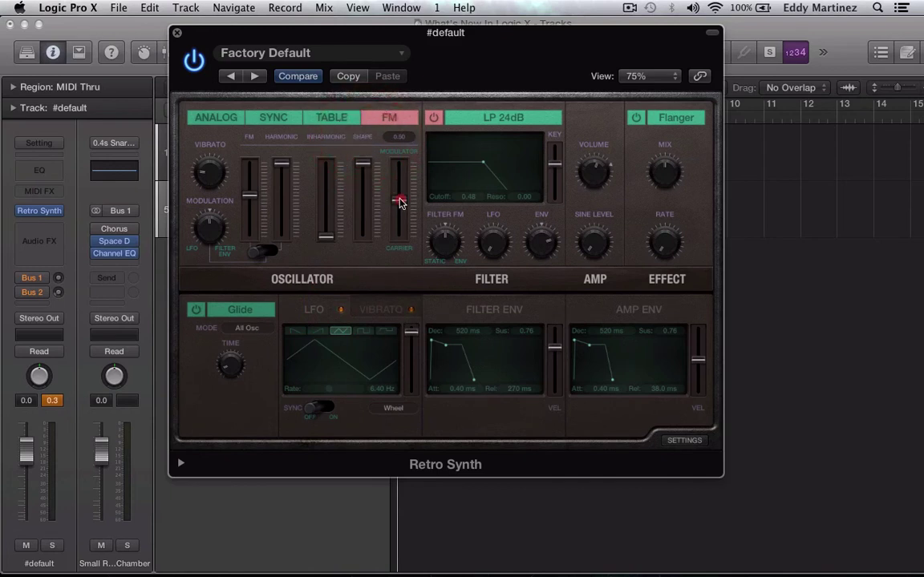
{"action": "left_click_drag", "start_coordinate": [399, 202], "coordinate": [398, 181]}
Step: Set the FM modulation amount to about -0.180
{"action": "left_click", "coordinate": [208, 229]}
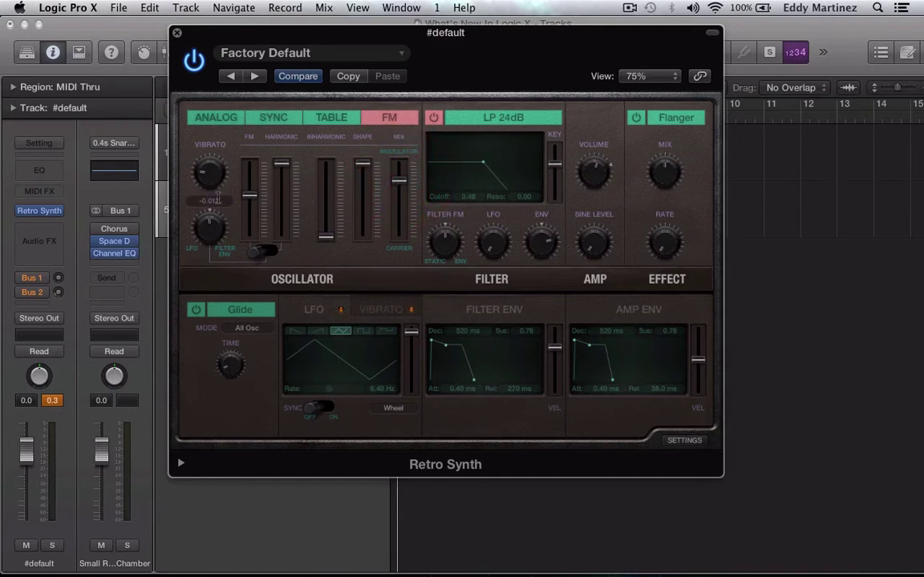
{"action": "left_click", "coordinate": [206, 174]}
{"action": "left_click", "coordinate": [211, 229]}
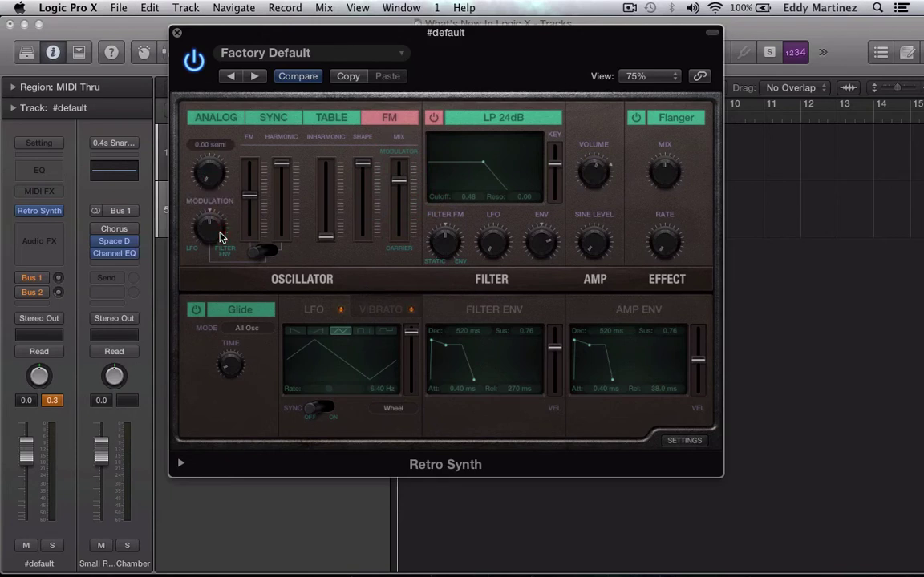
{"action": "left_click", "coordinate": [210, 231]}
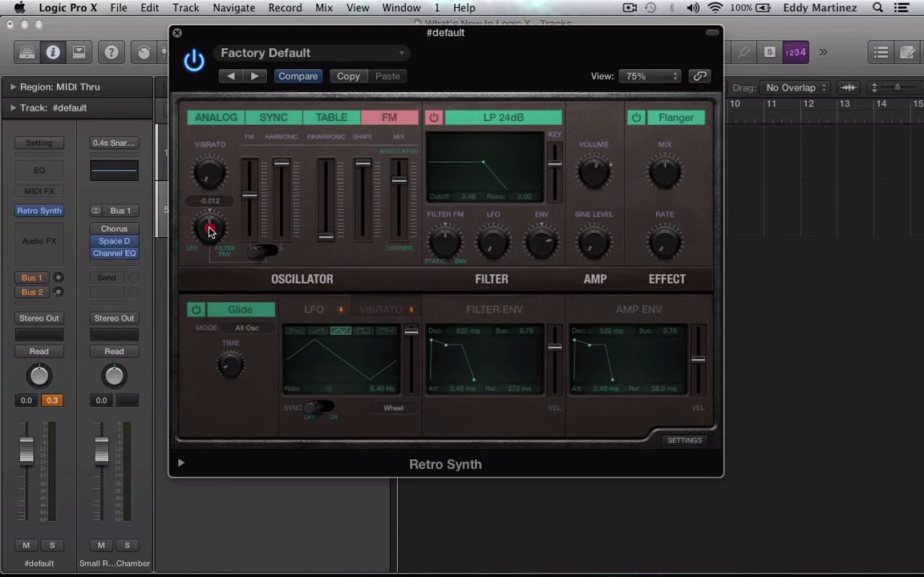
{"action": "left_click_drag", "start_coordinate": [209, 231], "coordinate": [210, 240]}
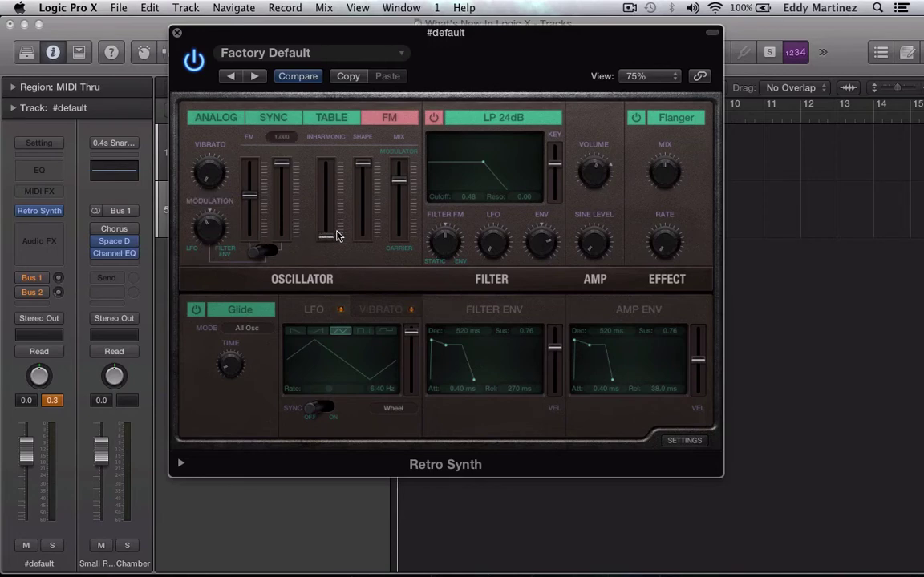
Step: Raise filter key tracking near maximum and open the cutoff fully to 1.00
{"action": "left_click", "coordinate": [520, 115]}
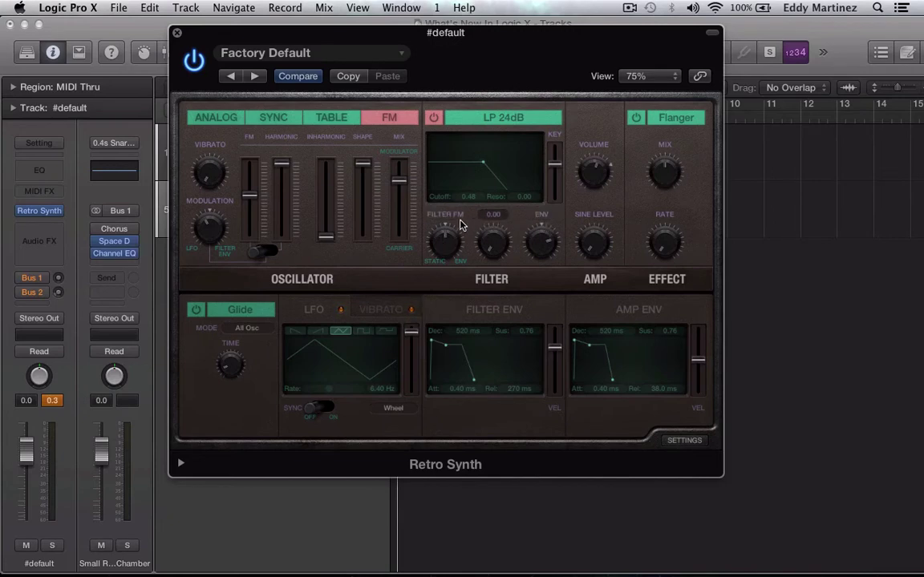
{"action": "left_click", "coordinate": [562, 163]}
{"action": "left_click_drag", "start_coordinate": [553, 160], "coordinate": [551, 118]}
{"action": "left_click_drag", "start_coordinate": [513, 172], "coordinate": [560, 171]}
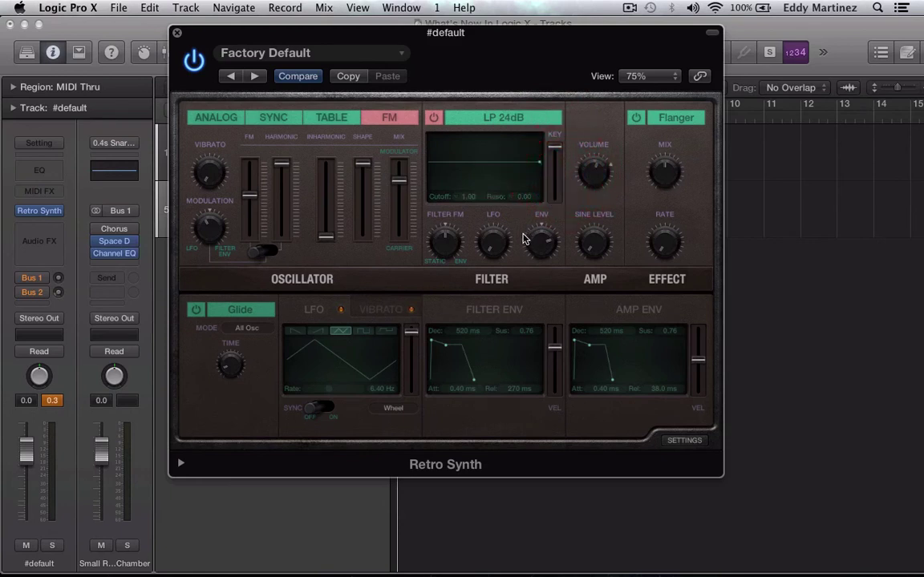
Step: Turn up the Filter FM amount and lower the Sine Level
{"action": "mouse_move", "coordinate": [455, 241]}
{"action": "left_click", "coordinate": [455, 241]}
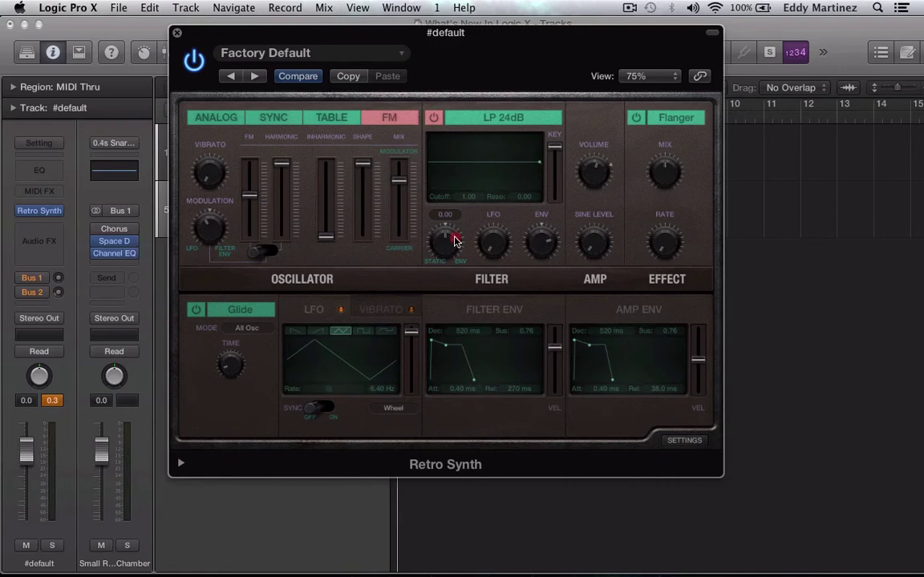
{"action": "mouse_move", "coordinate": [455, 241]}
{"action": "left_mouse_down"}
{"action": "mouse_move", "coordinate": [440, 202]}
{"action": "mouse_move", "coordinate": [446, 243]}
{"action": "left_mouse_up"}
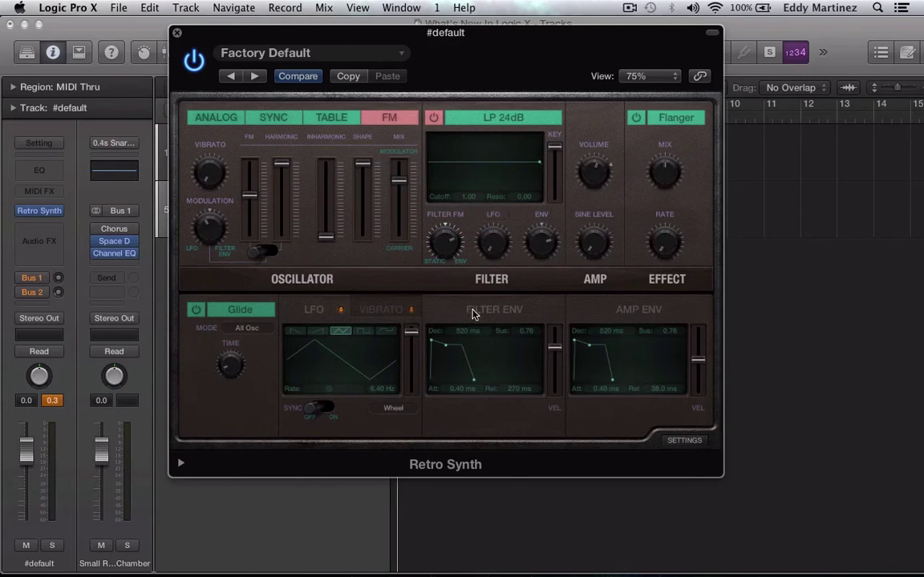
{"action": "mouse_move", "coordinate": [510, 255]}
{"action": "left_click_drag", "start_coordinate": [493, 246], "coordinate": [454, 175]}
{"action": "left_click", "coordinate": [531, 104]}
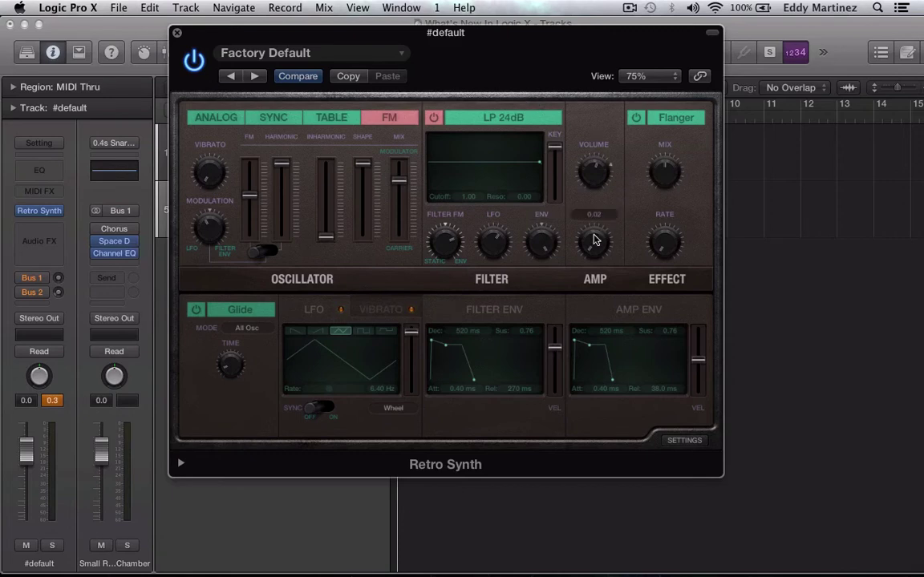
{"action": "left_click_drag", "start_coordinate": [593, 243], "coordinate": [596, 365]}
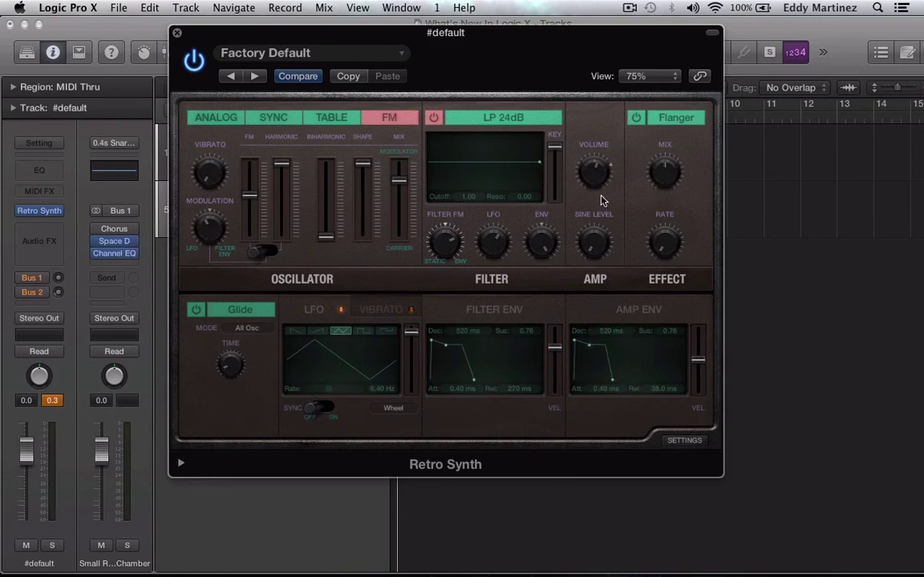
{"action": "left_click", "coordinate": [603, 174]}
Step: Keep Flanger as the effect type
{"action": "left_click", "coordinate": [676, 118]}
{"action": "left_click", "coordinate": [634, 122]}
{"action": "left_click", "coordinate": [635, 119]}
{"action": "left_click", "coordinate": [239, 282]}
{"action": "left_click", "coordinate": [199, 387]}
Step: Enable glide in Autobend mode with -36 semitone depth and about 20 ms time
{"action": "left_click", "coordinate": [196, 311]}
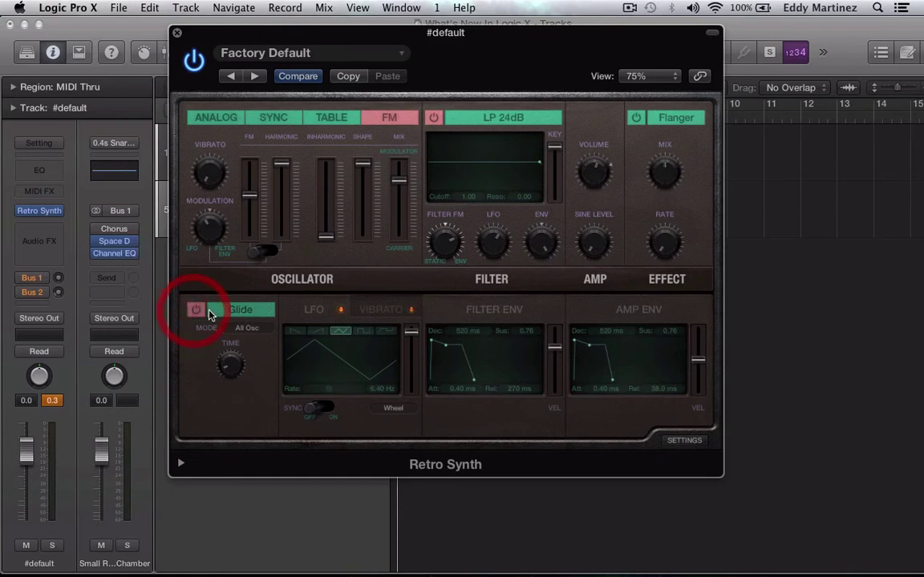
{"action": "left_click", "coordinate": [259, 311]}
{"action": "left_click", "coordinate": [256, 329]}
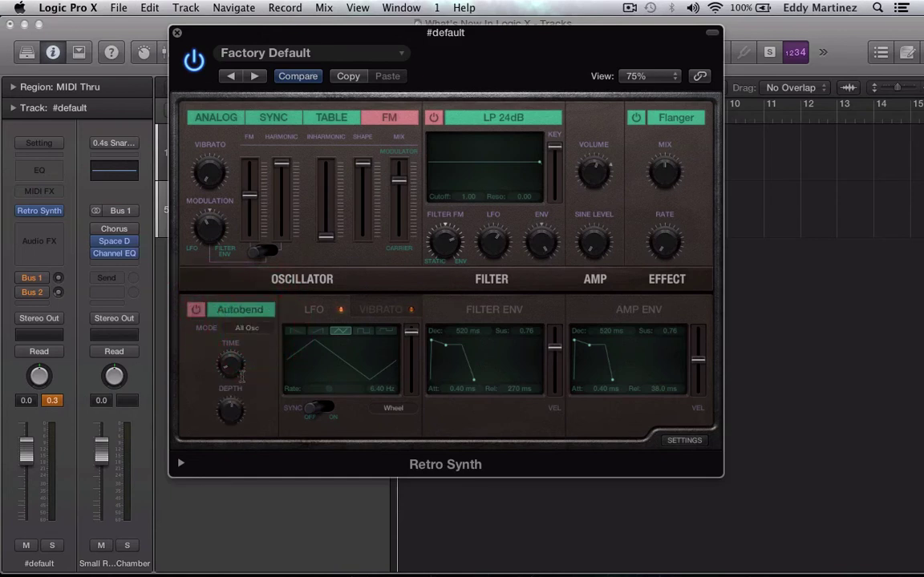
{"action": "mouse_move", "coordinate": [230, 410]}
{"action": "left_click_drag", "start_coordinate": [230, 411], "coordinate": [237, 498]}
{"action": "mouse_move", "coordinate": [238, 406]}
{"action": "mouse_move", "coordinate": [234, 369]}
{"action": "left_click_drag", "start_coordinate": [234, 369], "coordinate": [231, 366]}
Step: Set the LFO to a tempo-synced descending saw wave and give the vibrato a descending saw wave
{"action": "left_click", "coordinate": [295, 330]}
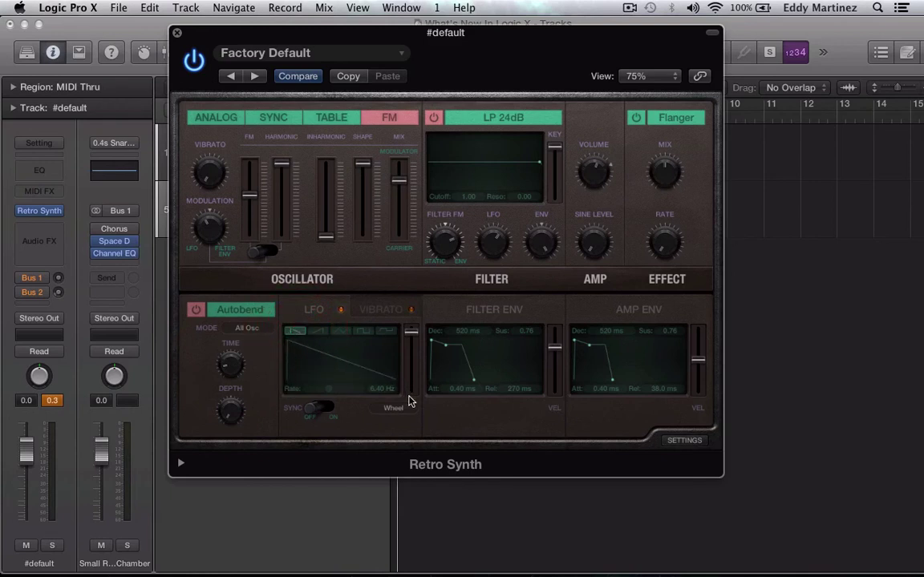
{"action": "left_click", "coordinate": [327, 410]}
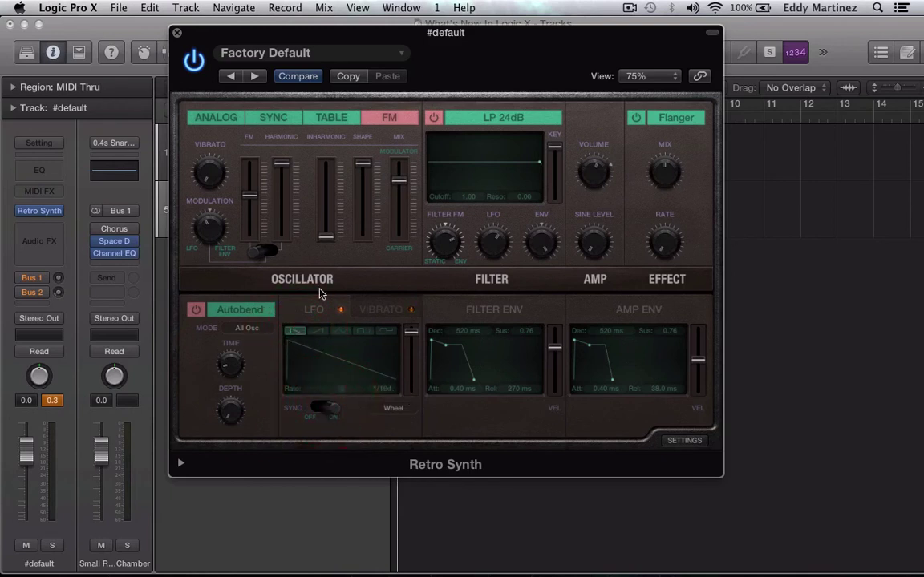
{"action": "left_click", "coordinate": [389, 312]}
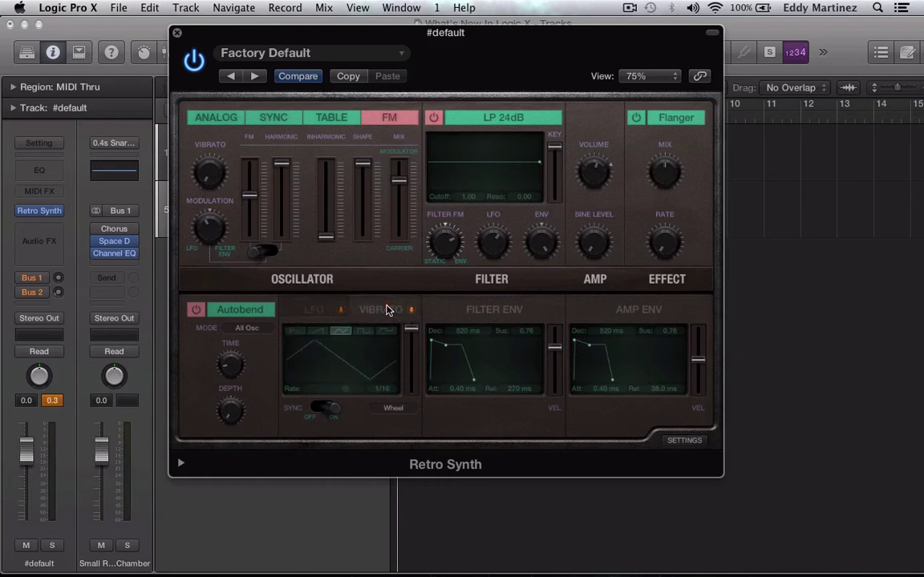
{"action": "left_click", "coordinate": [292, 332]}
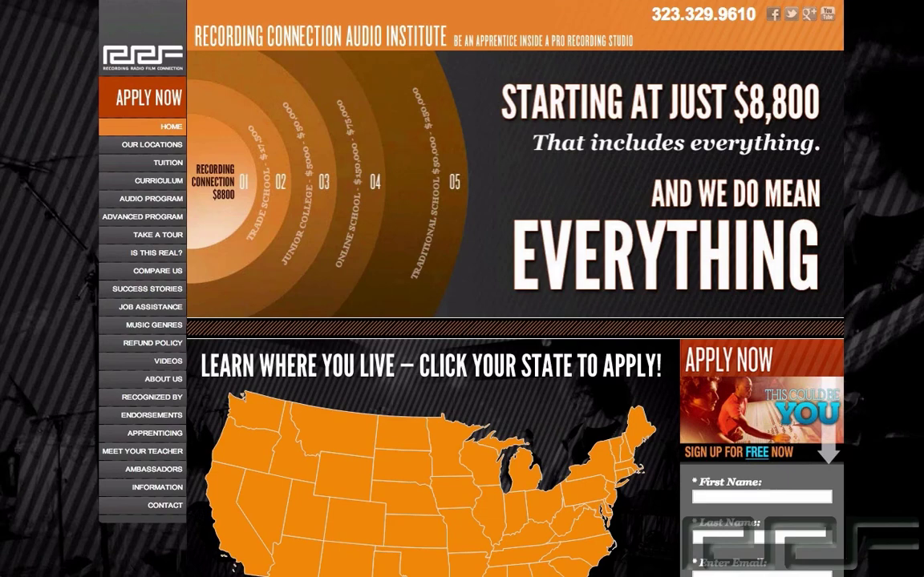
Step: Visit the Take a Tour and Apply Now pages, then the Success Stories page
{"action": "left_click", "coordinate": [157, 234]}
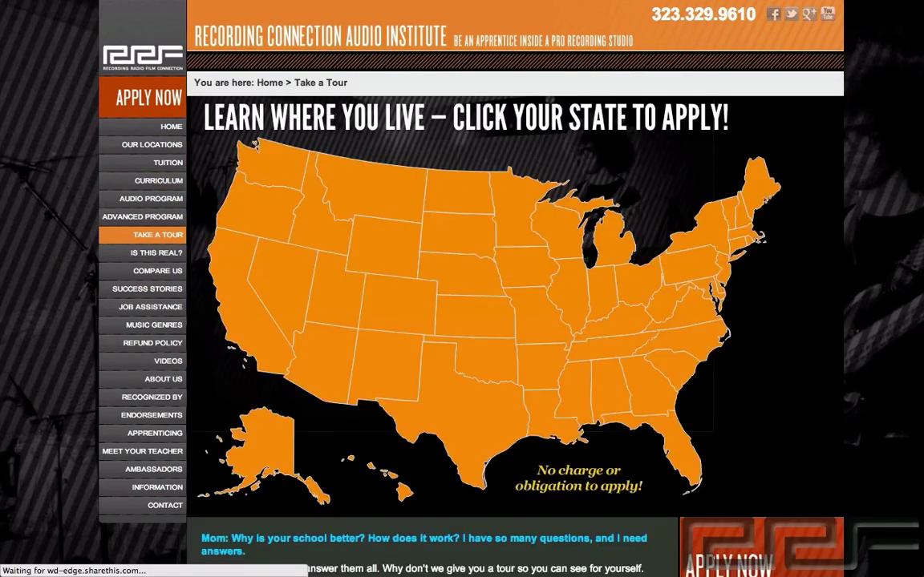
{"action": "left_click", "coordinate": [264, 329]}
{"action": "scroll", "coordinate": [513, 321], "scroll_direction": "down", "scroll_amount": 5}
{"action": "scroll", "coordinate": [513, 320], "scroll_direction": "up", "scroll_amount": 4}
{"action": "scroll", "coordinate": [152, 345], "scroll_direction": "up", "scroll_amount": 1}
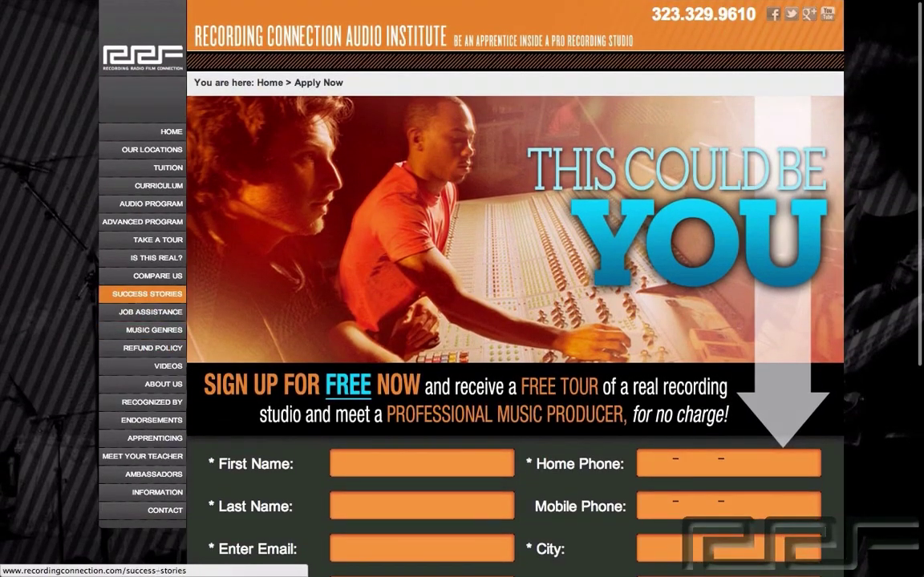
{"action": "left_click", "coordinate": [147, 293]}
{"action": "scroll", "coordinate": [147, 293], "scroll_direction": "down", "scroll_amount": 1}
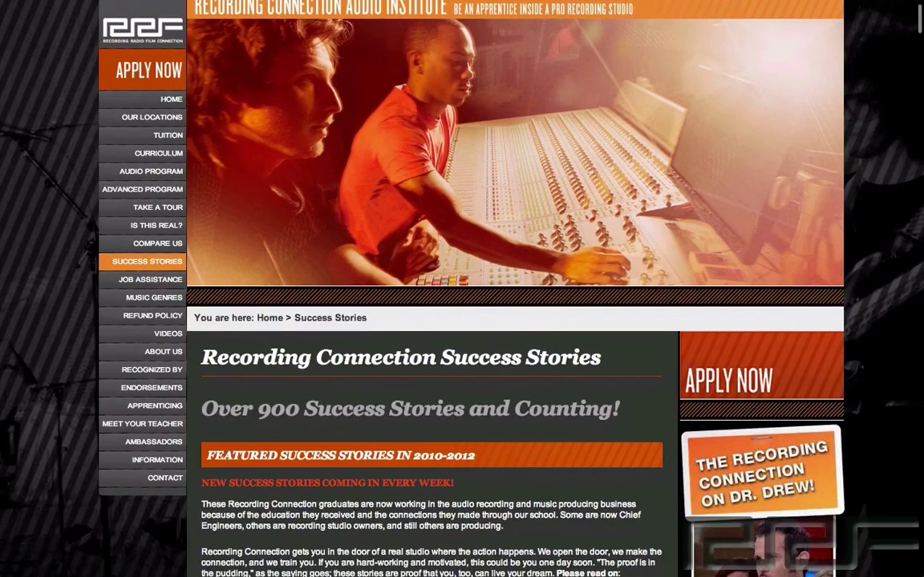